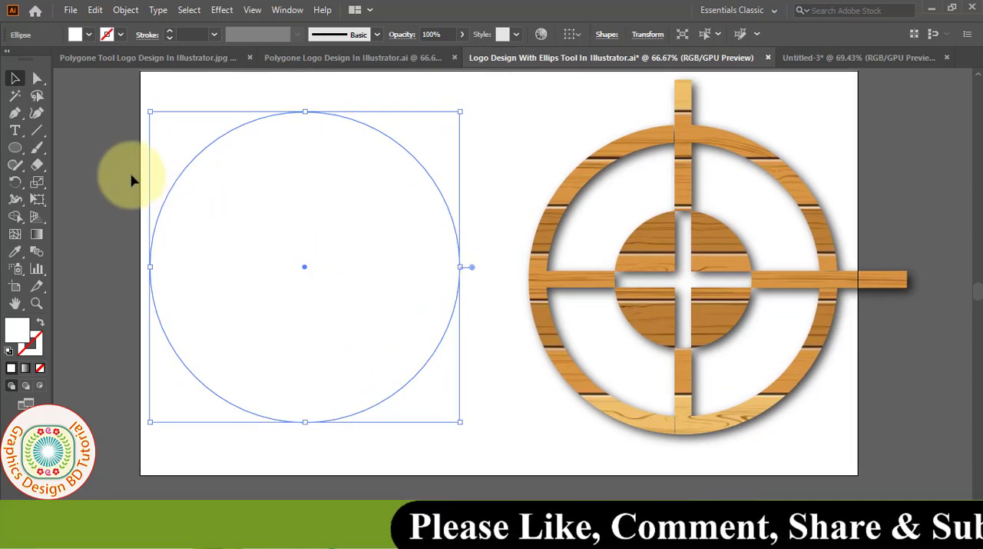
# - Fill the large circle with blue, then copy it and paste the copy in front
pyautogui.click(88, 34)
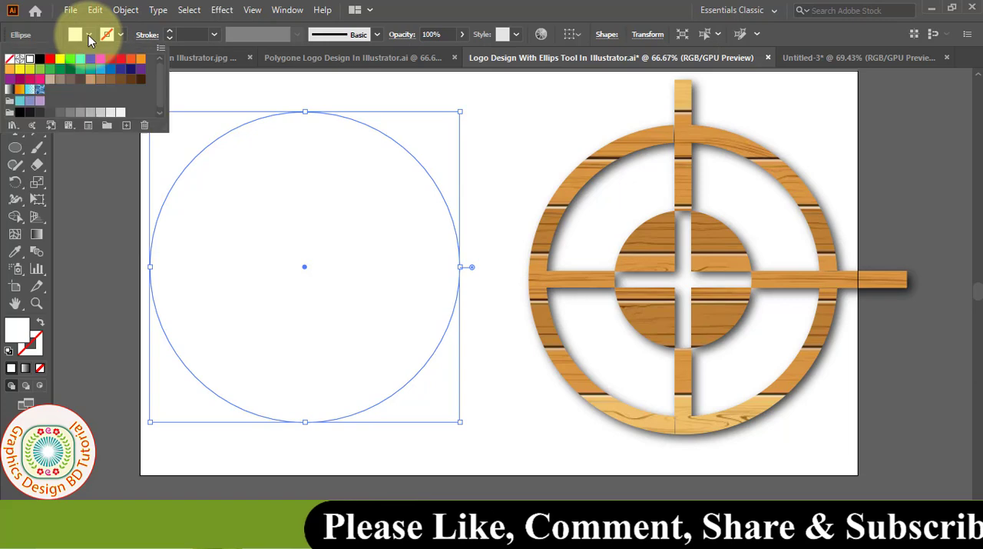
pyautogui.click(110, 73)
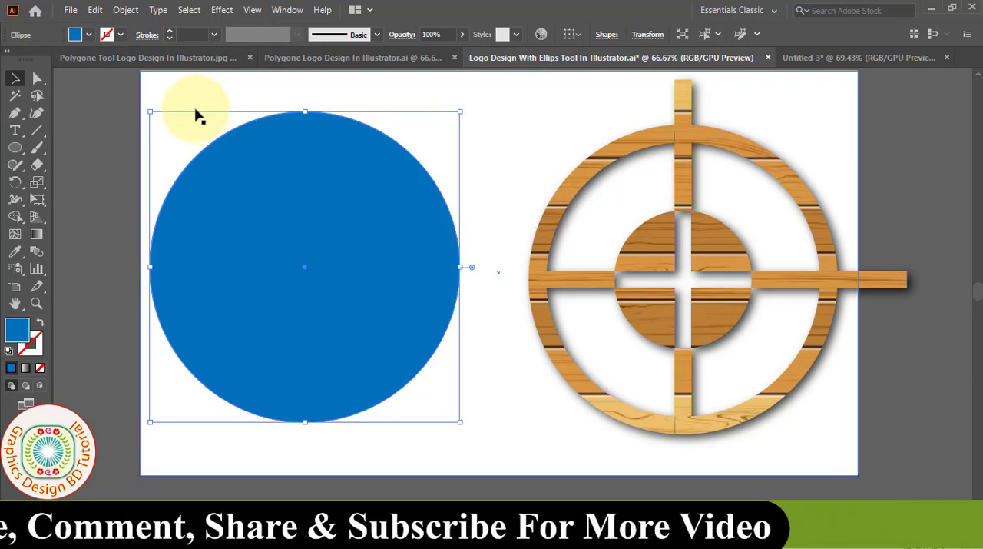
pyautogui.click(95, 10)
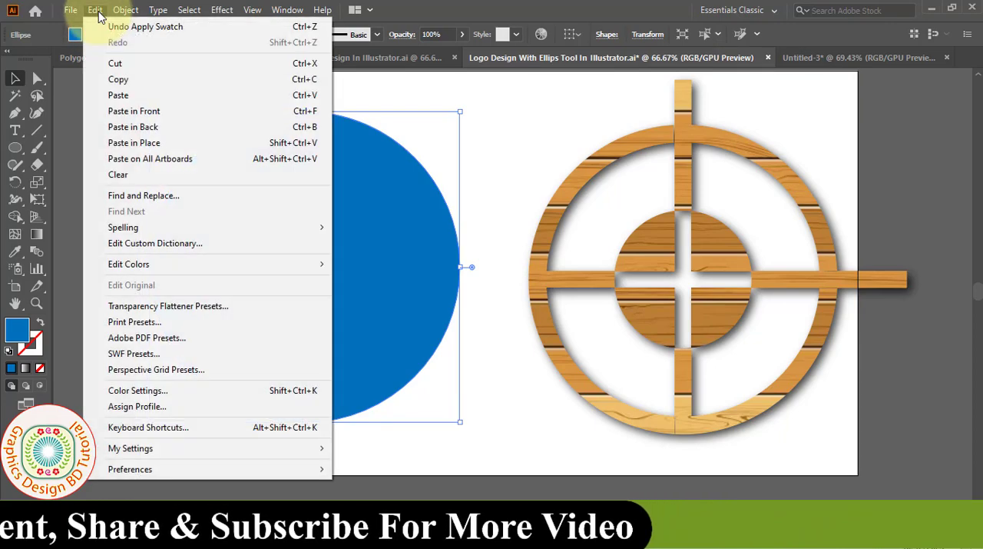
pyautogui.click(139, 88)
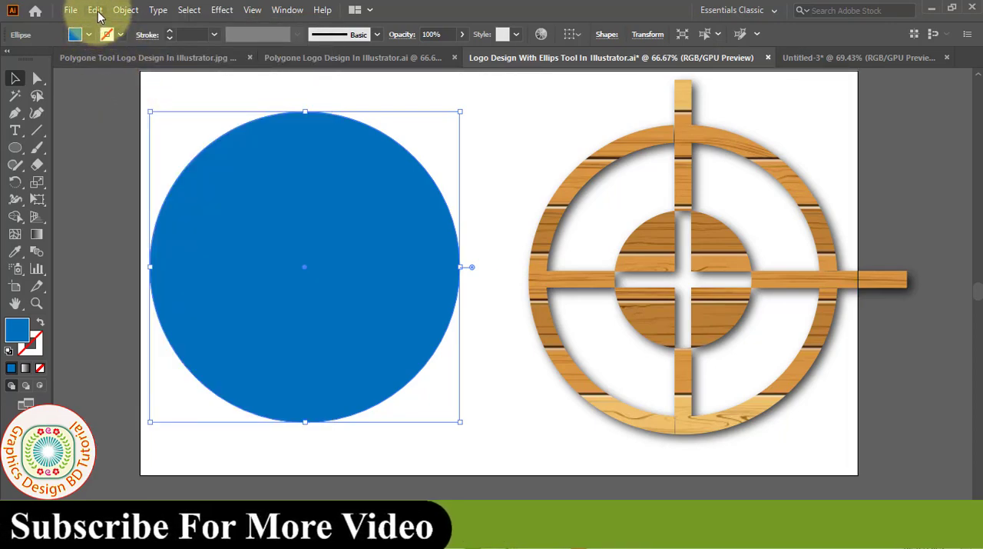
pyautogui.click(95, 10)
pyautogui.click(157, 110)
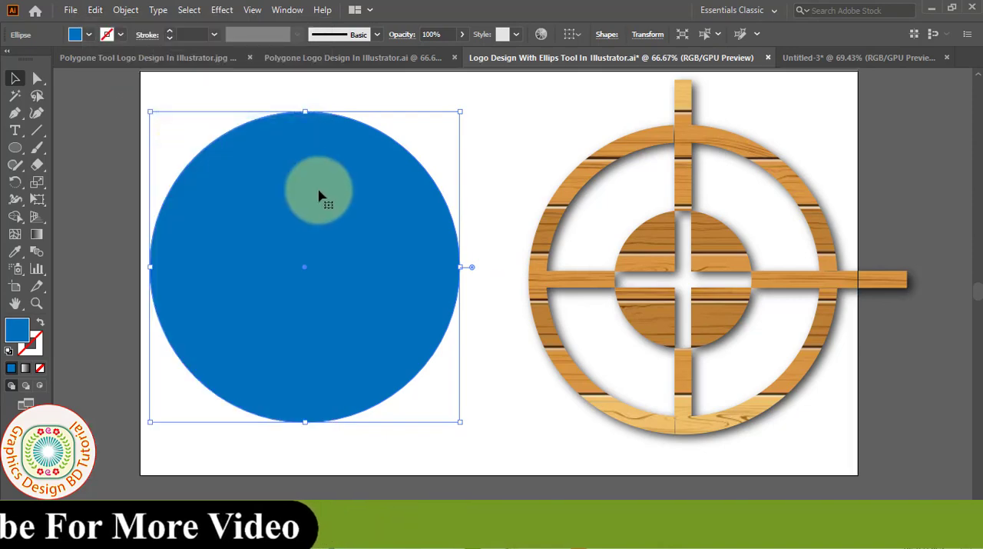
# - Scale the front copy down proportionally about its centre to form a ring, and fill the copy with white
pyautogui.moveTo(462, 421); pyautogui.dragTo(455, 403)
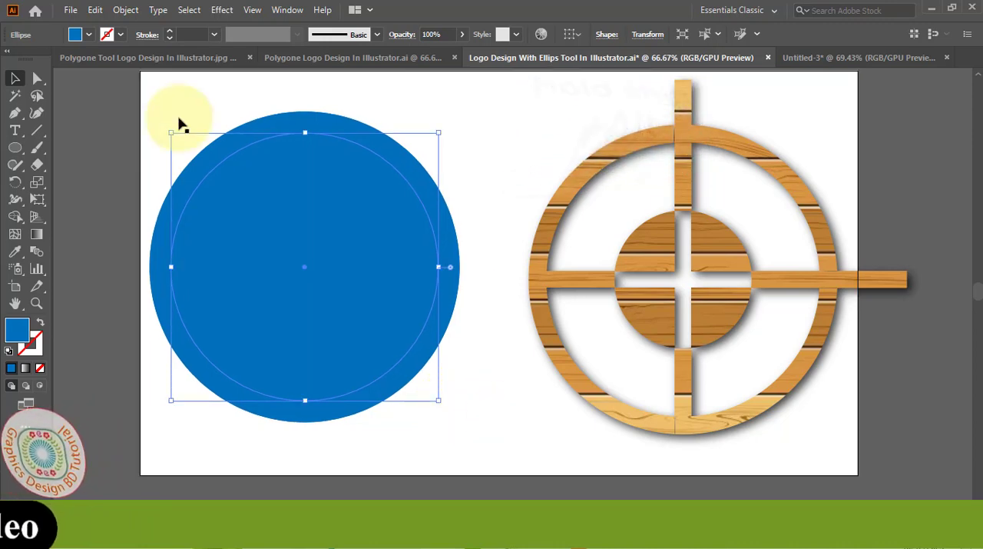
pyautogui.click(89, 35)
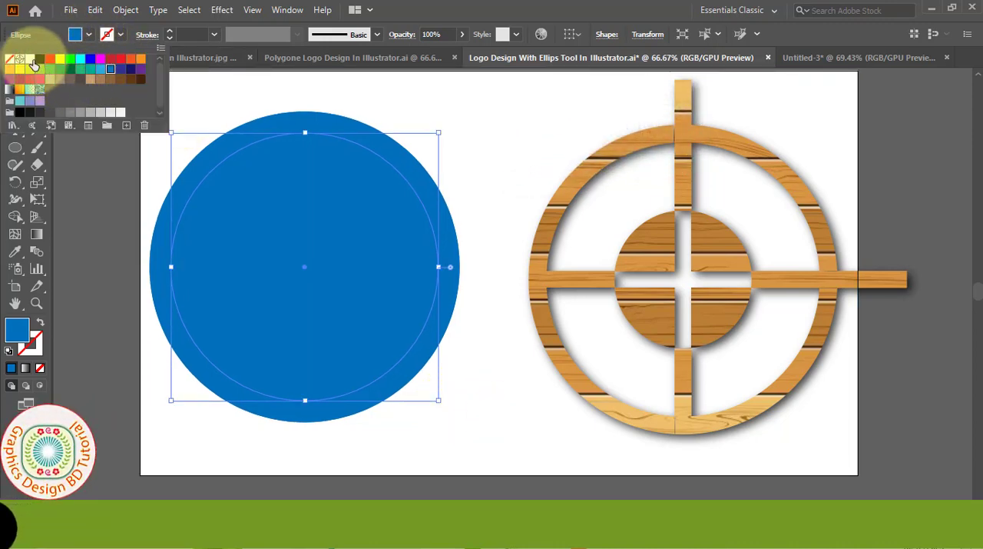
pyautogui.click(31, 60)
pyautogui.click(262, 277)
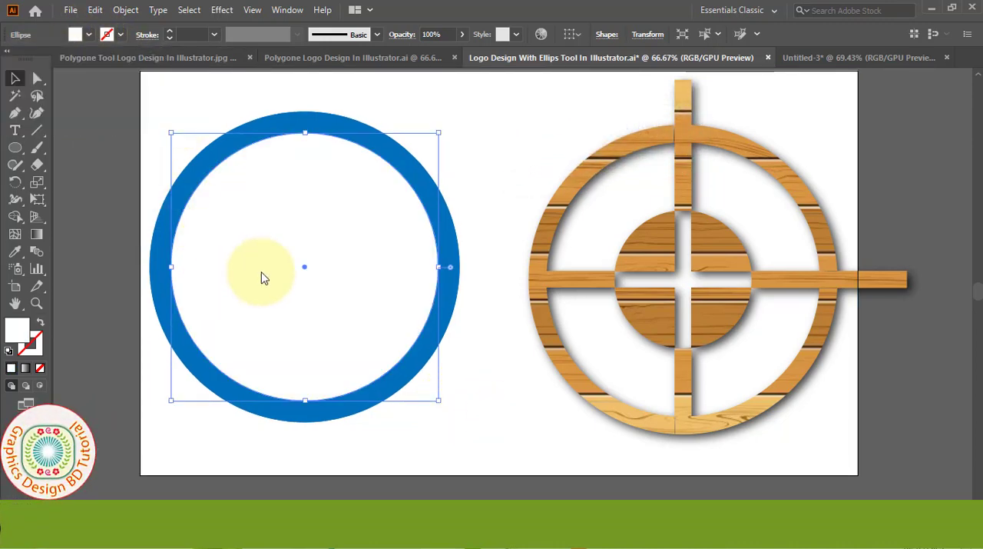
# - Copy the white circle, paste it in front and scale the copy down about its centre to a small inner circle
pyautogui.click(94, 10)
pyautogui.click(123, 81)
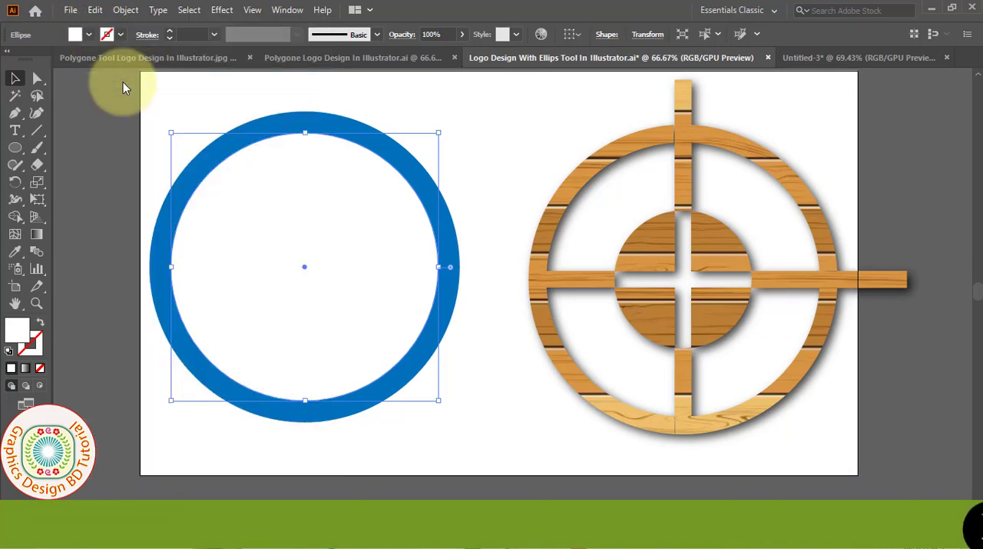
pyautogui.click(95, 10)
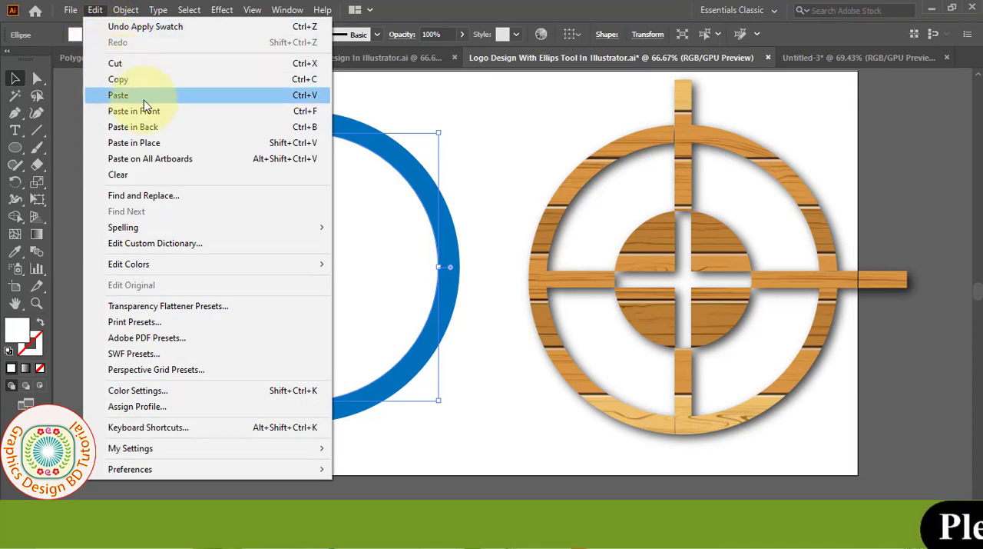
pyautogui.click(167, 113)
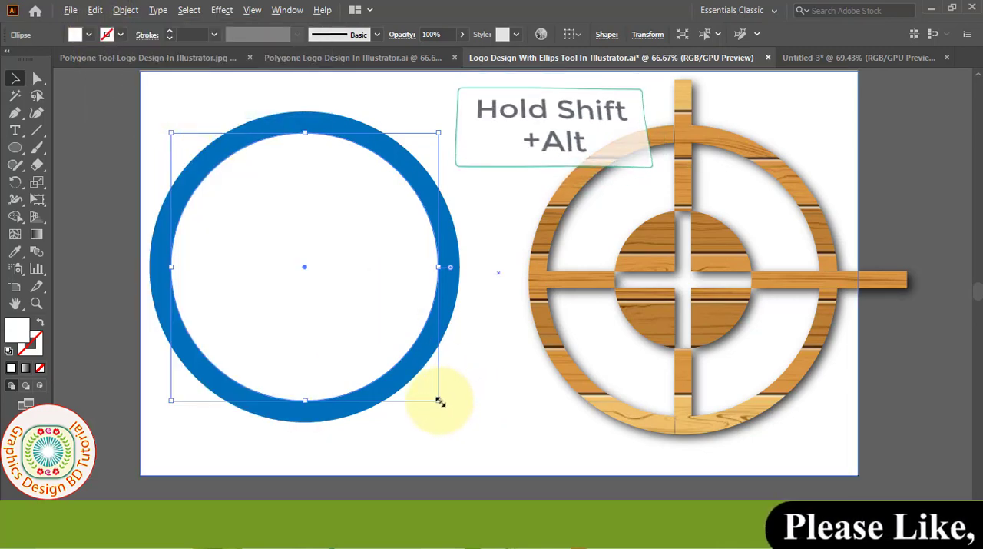
pyautogui.moveTo(439, 400); pyautogui.dragTo(367, 325)
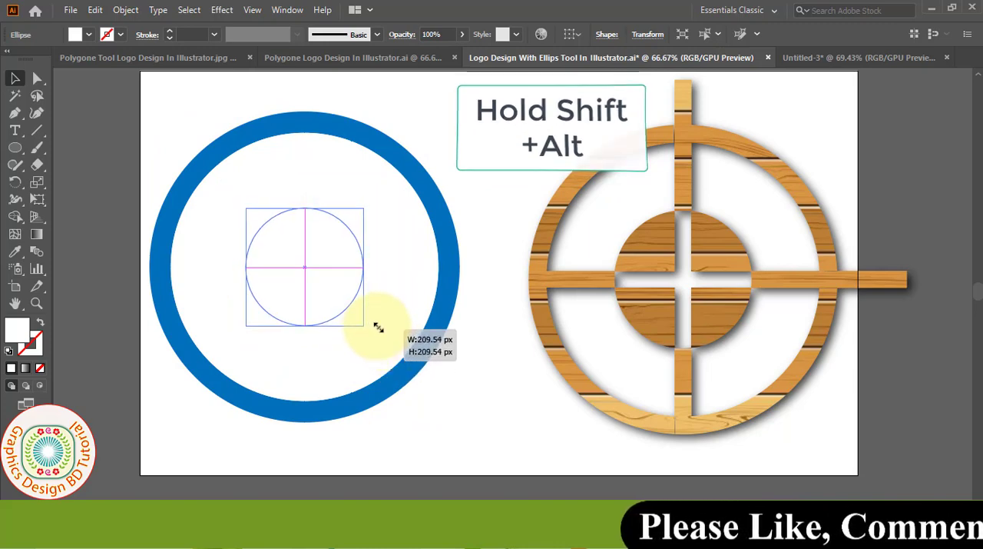
# - Fill the small inner circle with blue and enlarge it slightly about its centre
pyautogui.click(77, 34)
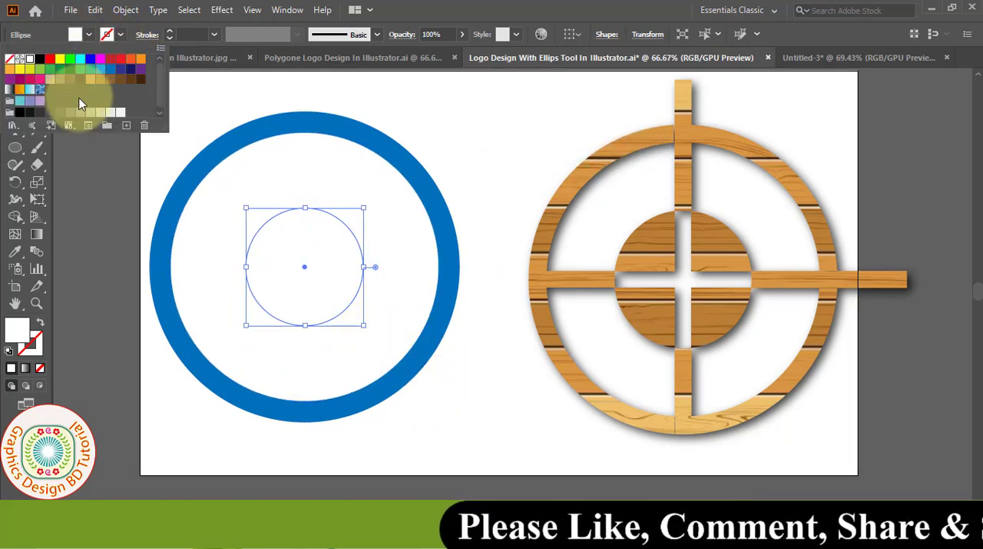
pyautogui.click(110, 69)
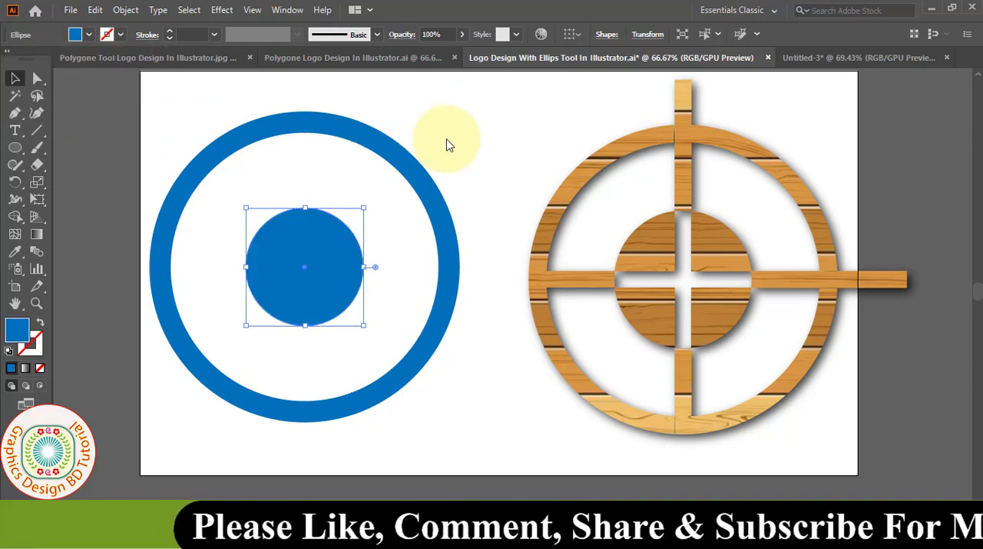
pyautogui.moveTo(365, 325); pyautogui.dragTo(375, 330)
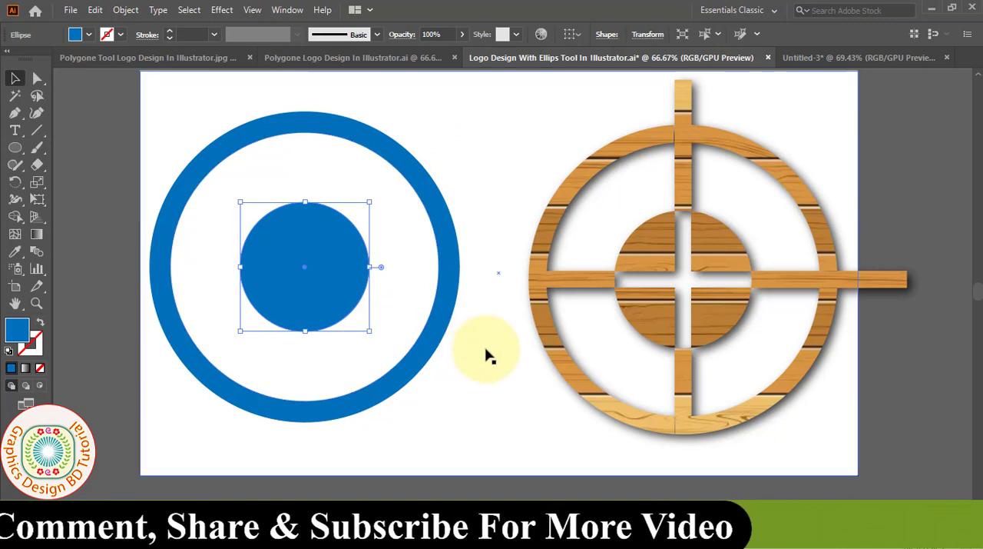
# - Draw a horizontal line through the circles' centre, extending past the ring on both sides, with a 35 pt black stroke
pyautogui.click(225, 372)
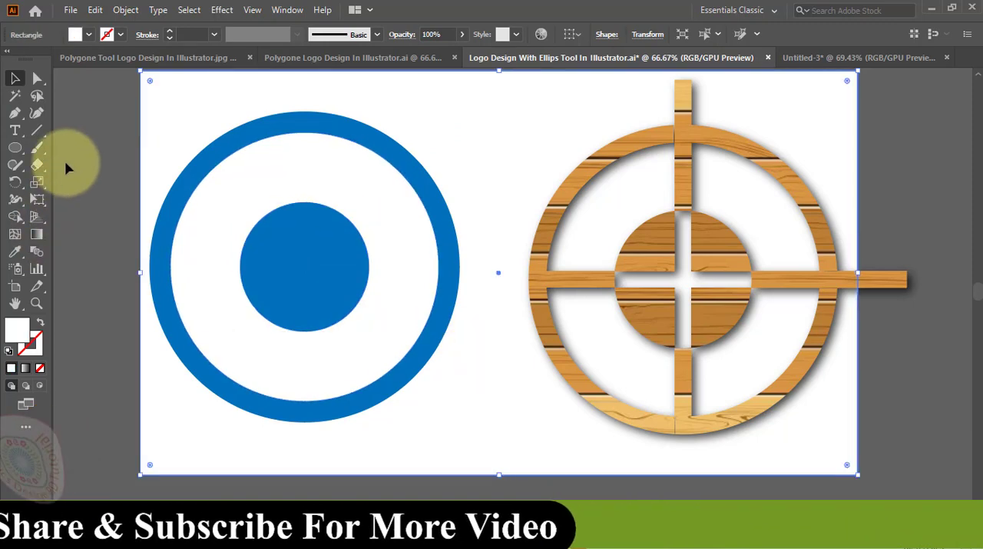
pyautogui.moveTo(37, 132); pyautogui.dragTo(67, 130)
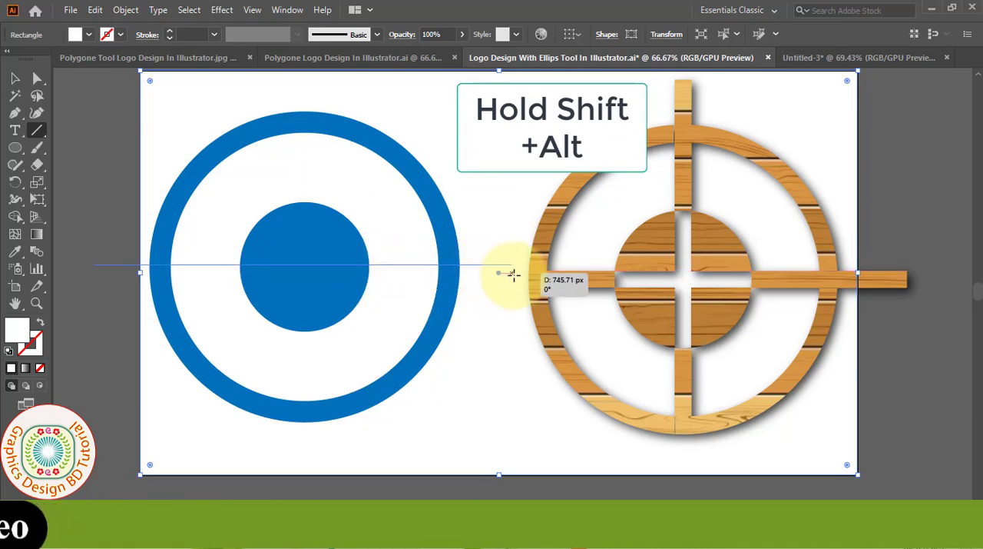
pyautogui.moveTo(520, 273); pyautogui.dragTo(521, 273)
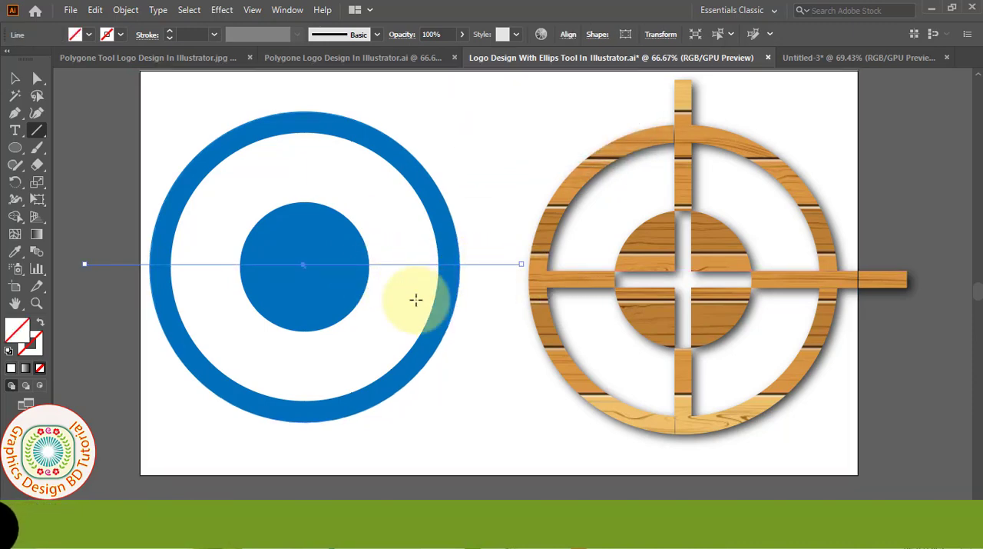
pyautogui.click(204, 37)
pyautogui.write('30')
pyautogui.press('Return')
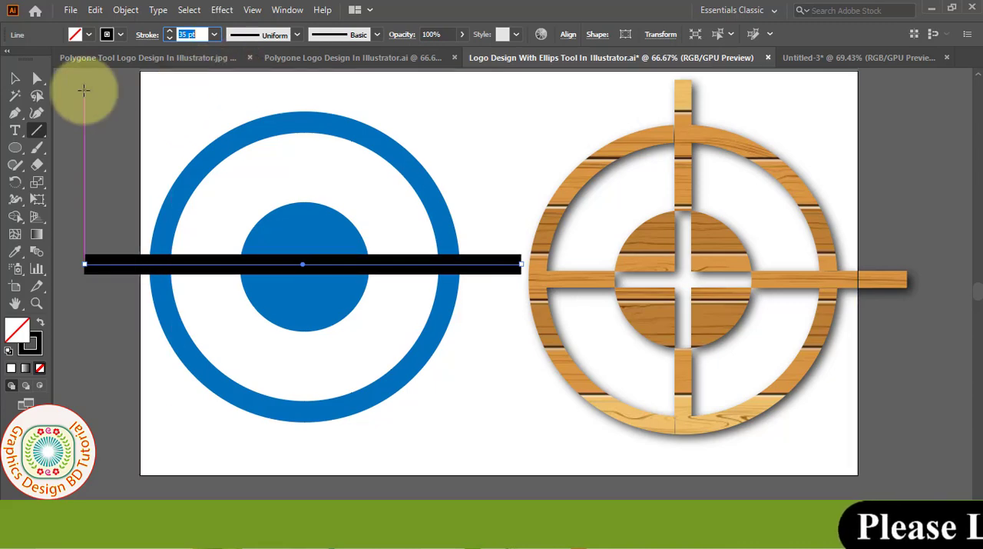
# - Make a copy of the black line rotated by -90° to form a cross over the circles
pyautogui.click(15, 79)
pyautogui.doubleClick(18, 182)
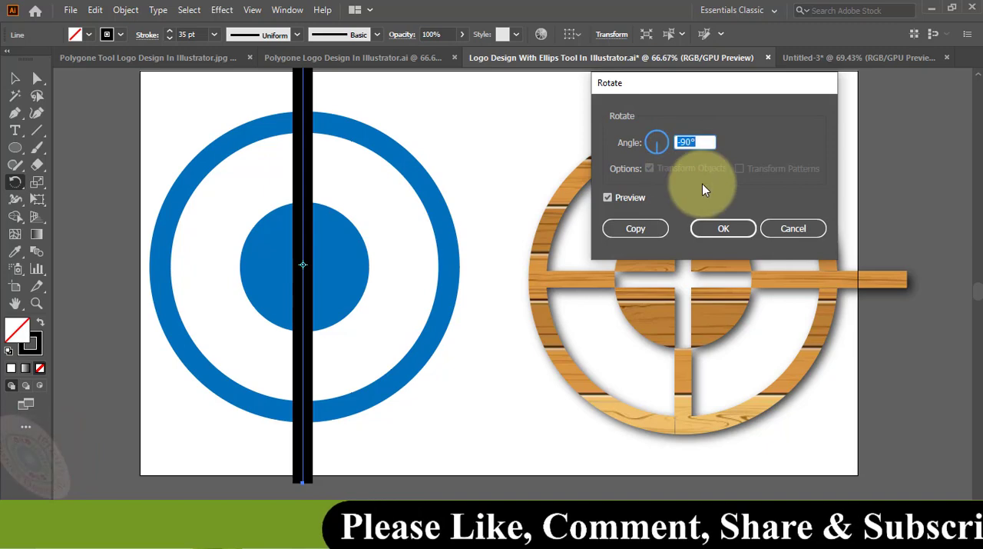
pyautogui.click(645, 230)
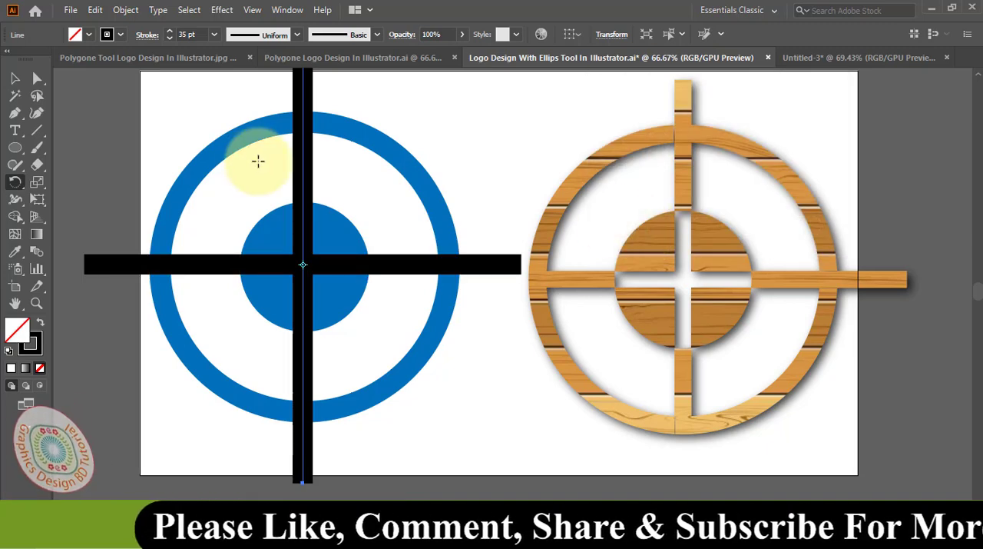
# - Select the circles and both crossing lines together and expand their fill and stroke
pyautogui.press('v')
pyautogui.click(126, 132)
pyautogui.moveTo(125, 119); pyautogui.dragTo(485, 450)
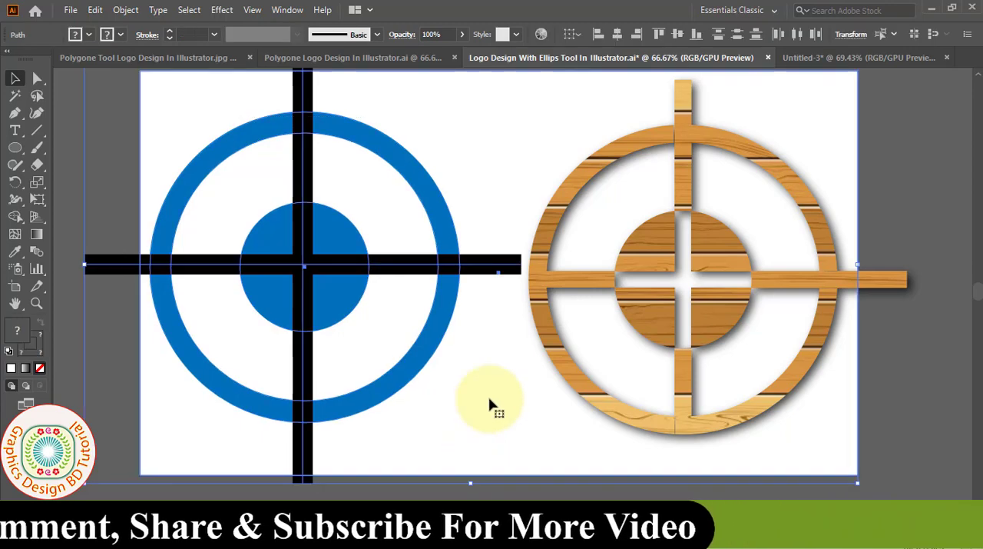
pyautogui.click(124, 11)
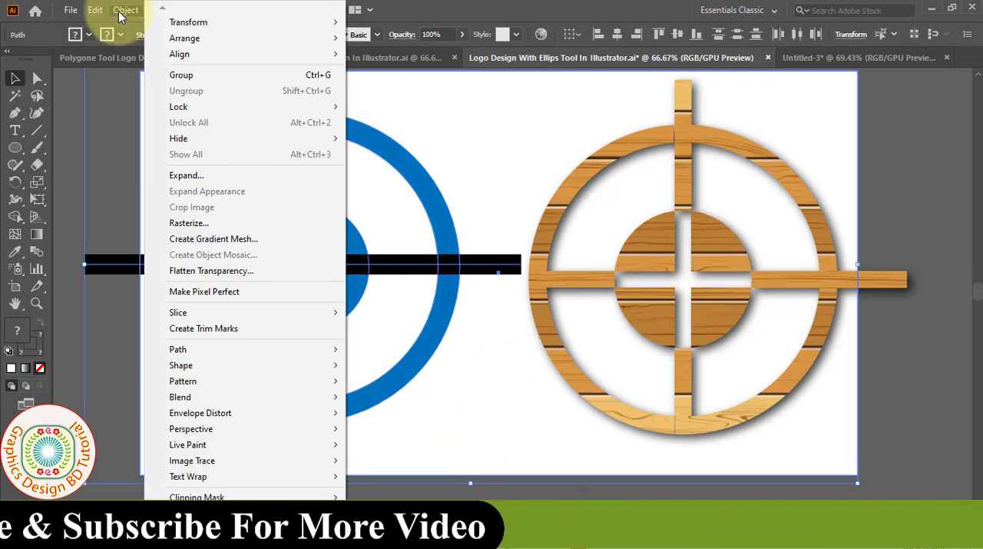
pyautogui.click(186, 176)
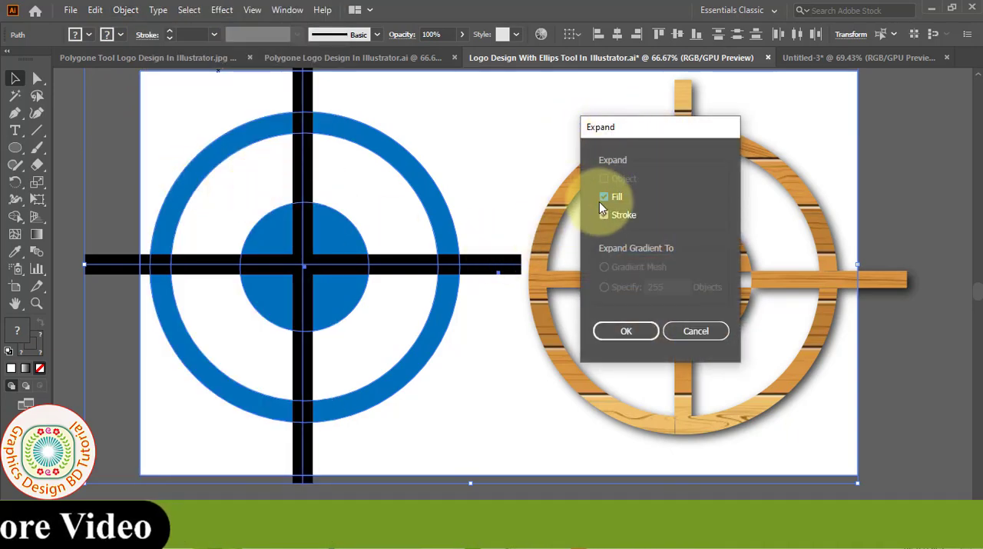
pyautogui.click(644, 340)
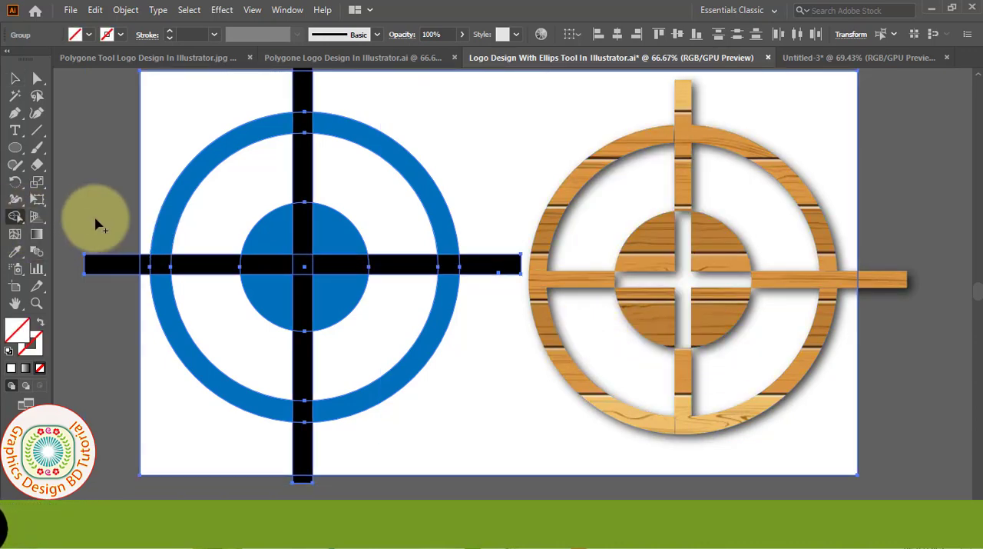
# - Set a blue fill for the Shape Builder and subtract the bar ends protruding at the left and below the ring
pyautogui.click(91, 35)
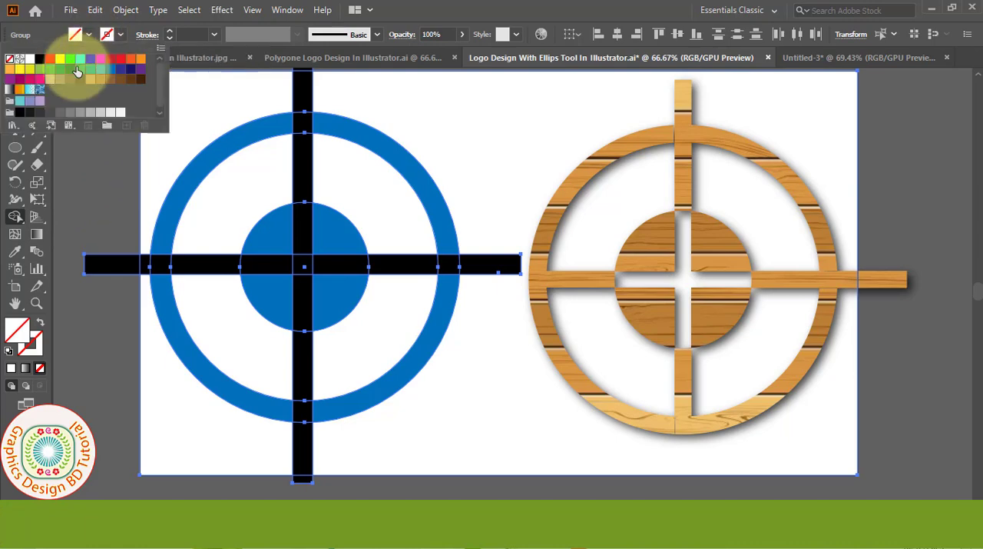
pyautogui.click(132, 195)
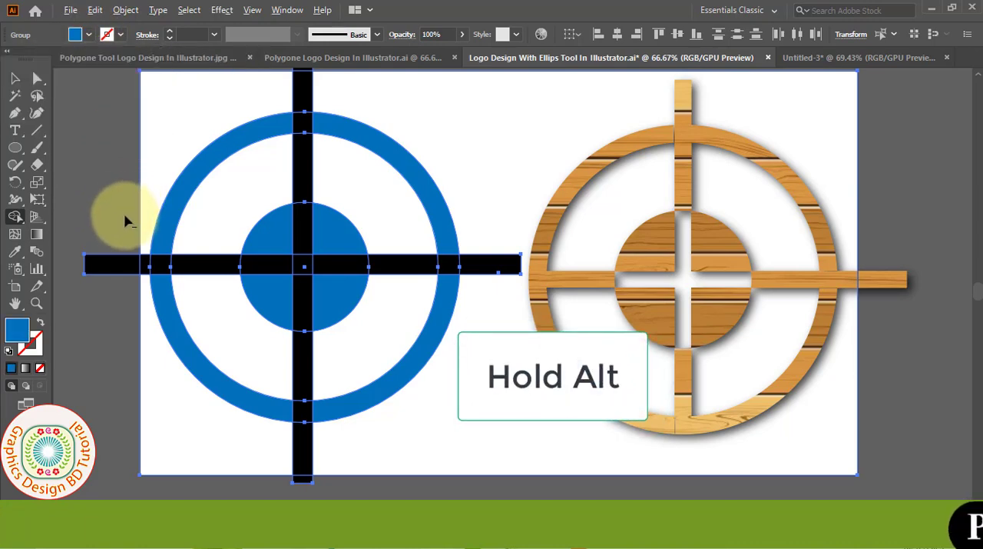
pyautogui.keyDown('alt'); pyautogui.click(122, 283); pyautogui.keyUp('alt')
pyautogui.keyDown('alt'); pyautogui.click(310, 457); pyautogui.keyUp('alt')
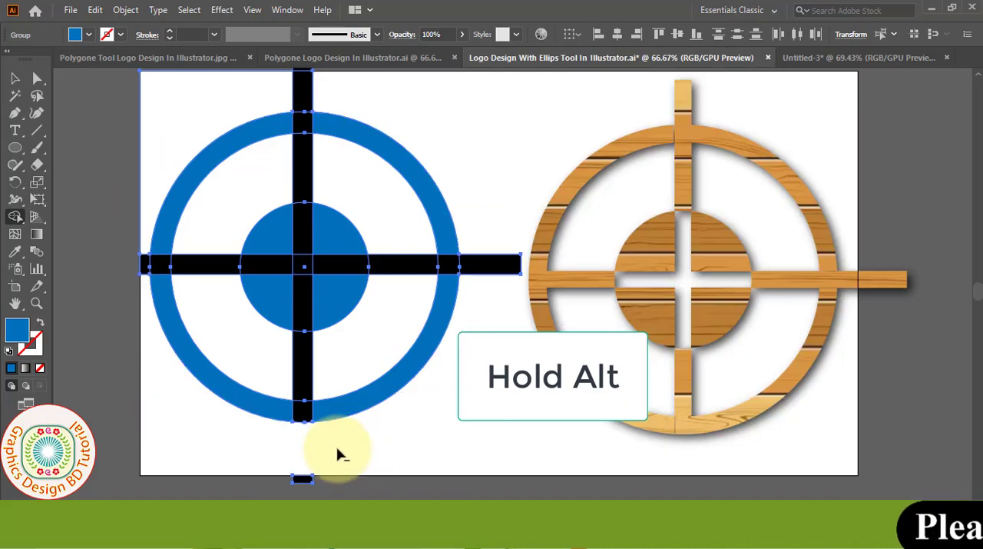
pyautogui.keyDown('alt'); pyautogui.click(302, 484); pyautogui.keyUp('alt')
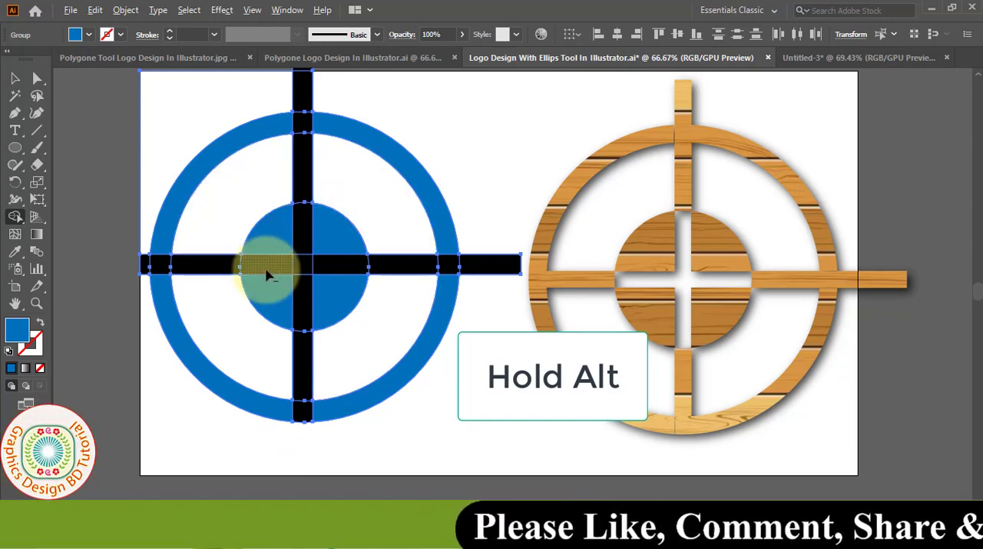
# - Cut the cross out of the inner circle with the Shape Builder, remove the left stub, merge the four arms in blue, and deselect
pyautogui.moveTo(282, 275)
pyautogui.mouseDown()
pyautogui.moveTo(328, 272)
pyautogui.moveTo(309, 268)
pyautogui.moveTo(307, 236)
pyautogui.moveTo(303, 407)
pyautogui.mouseUp()
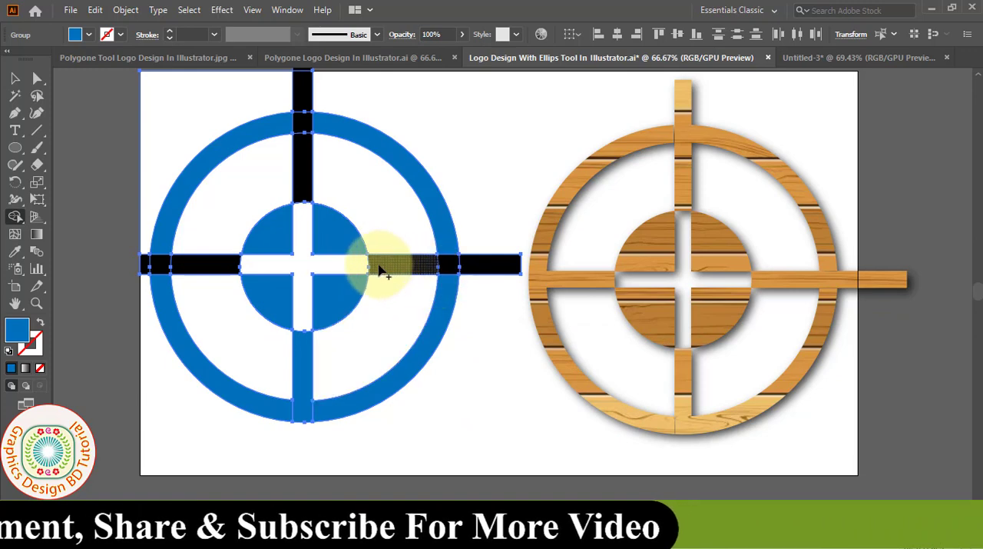
pyautogui.moveTo(453, 274)
pyautogui.mouseDown()
pyautogui.moveTo(487, 272)
pyautogui.moveTo(451, 272)
pyautogui.mouseUp()
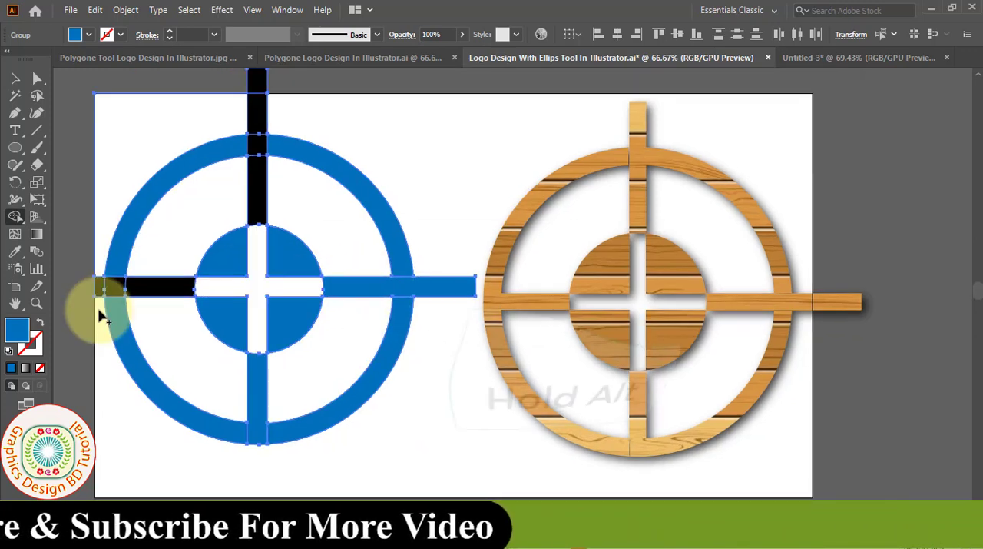
pyautogui.keyDown('alt'); pyautogui.click(97, 285); pyautogui.keyUp('alt')
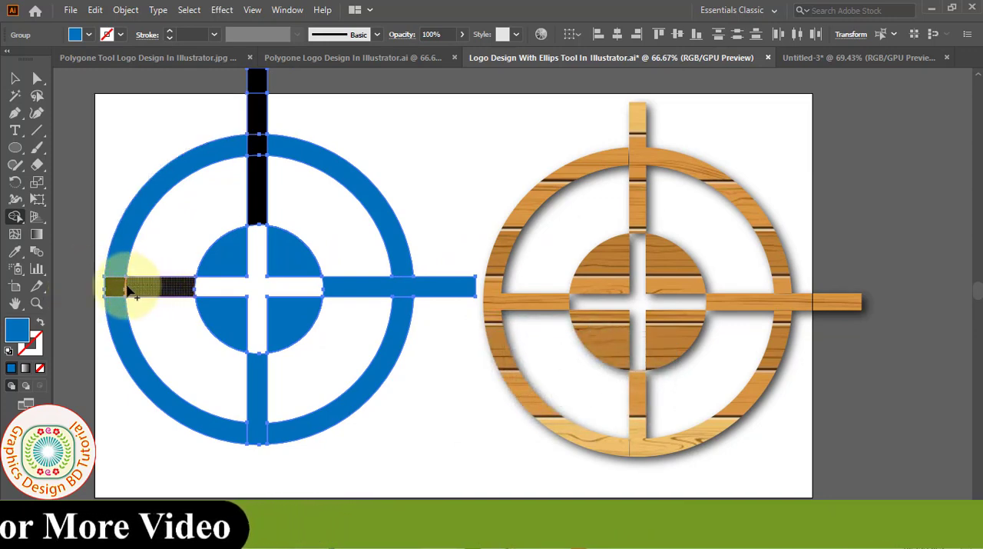
pyautogui.click(126, 291)
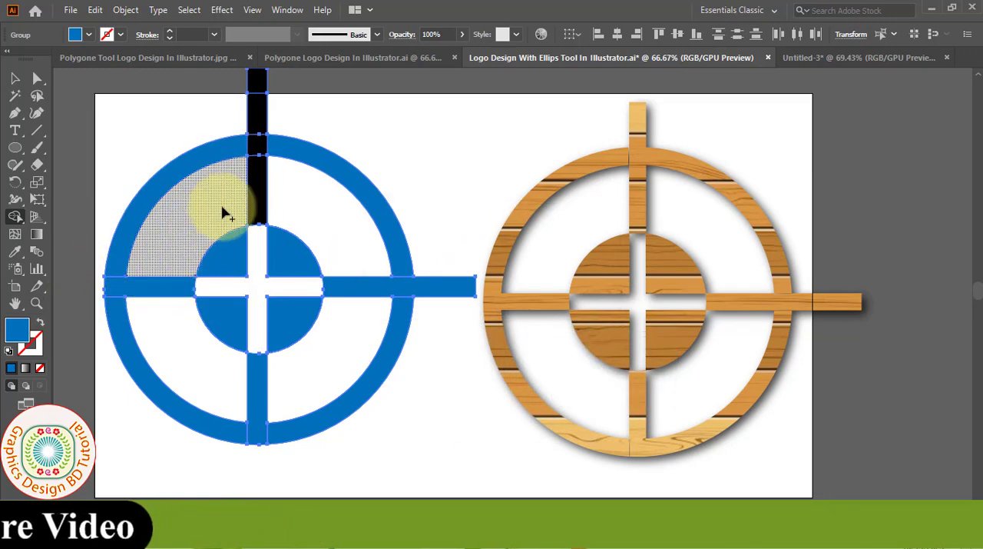
pyautogui.click(268, 91)
pyautogui.press('v')
pyautogui.click(503, 148)
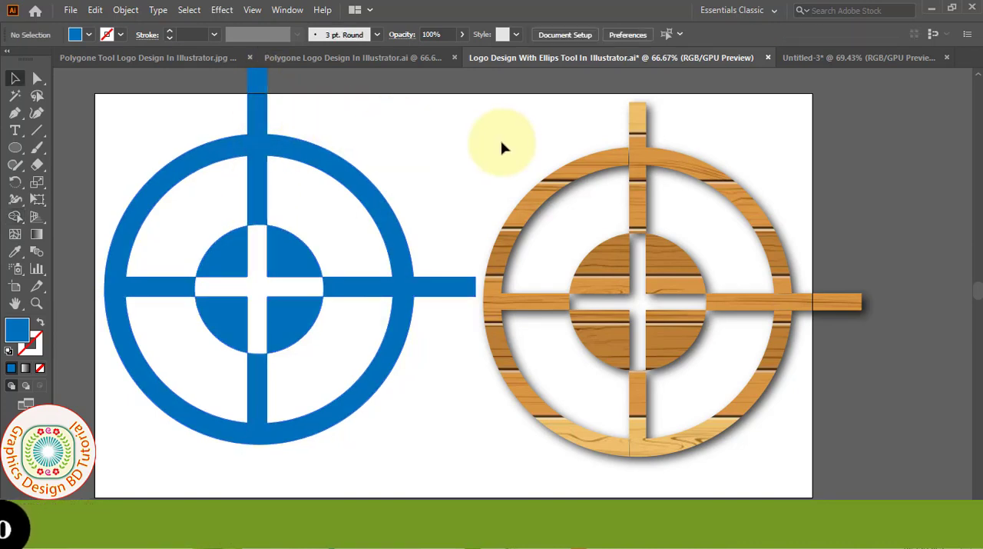
# - Delete the wood-textured reference design and move the whole blue target to the middle of the artboard
pyautogui.click(730, 203)
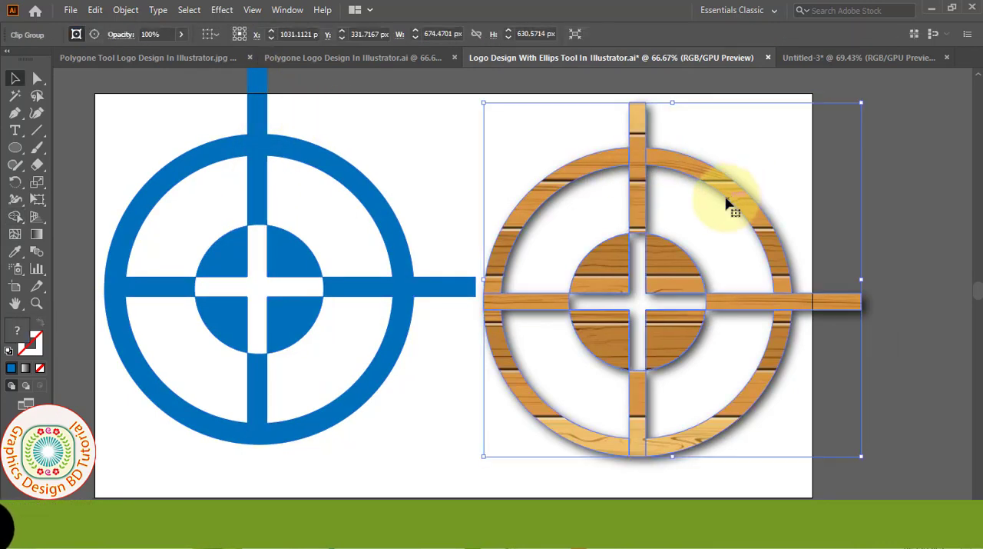
pyautogui.click(95, 11)
pyautogui.click(130, 179)
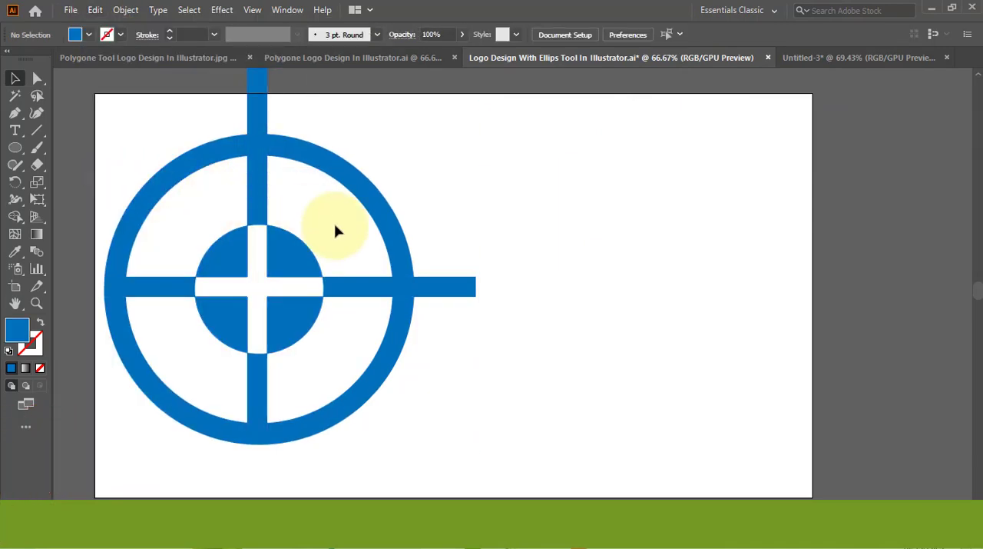
pyautogui.moveTo(88, 114); pyautogui.dragTo(468, 441)
pyautogui.moveTo(323, 270); pyautogui.dragTo(513, 307)
# - Make the blue target a compound path, fill it with the blue swatch R=0 G=113 B=188, and deselect it
pyautogui.click(125, 10)
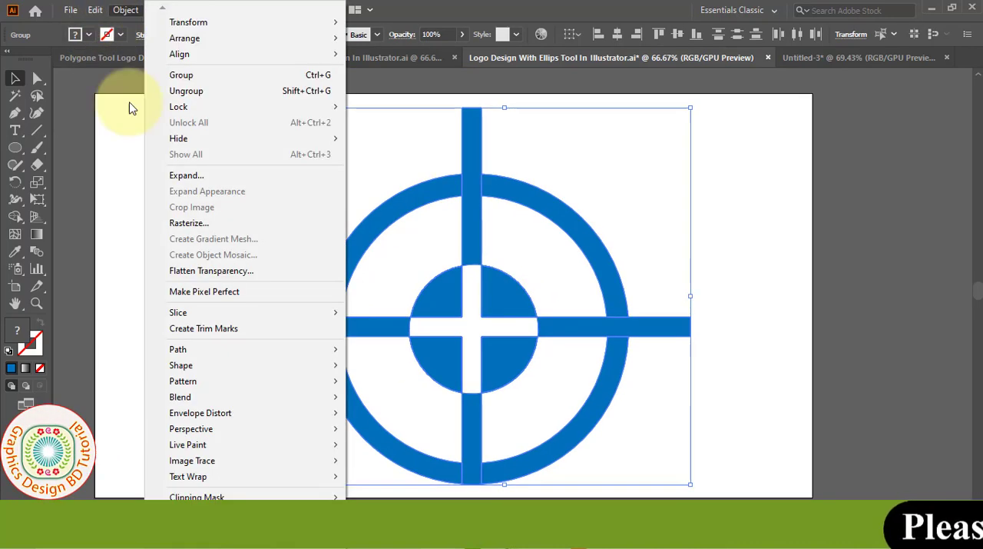
pyautogui.moveTo(171, 540)
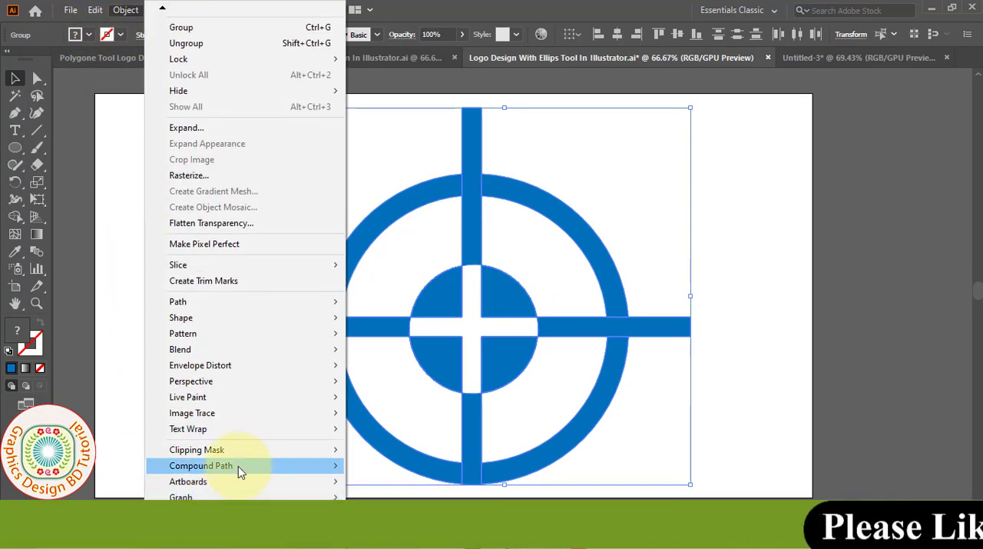
pyautogui.click(376, 467)
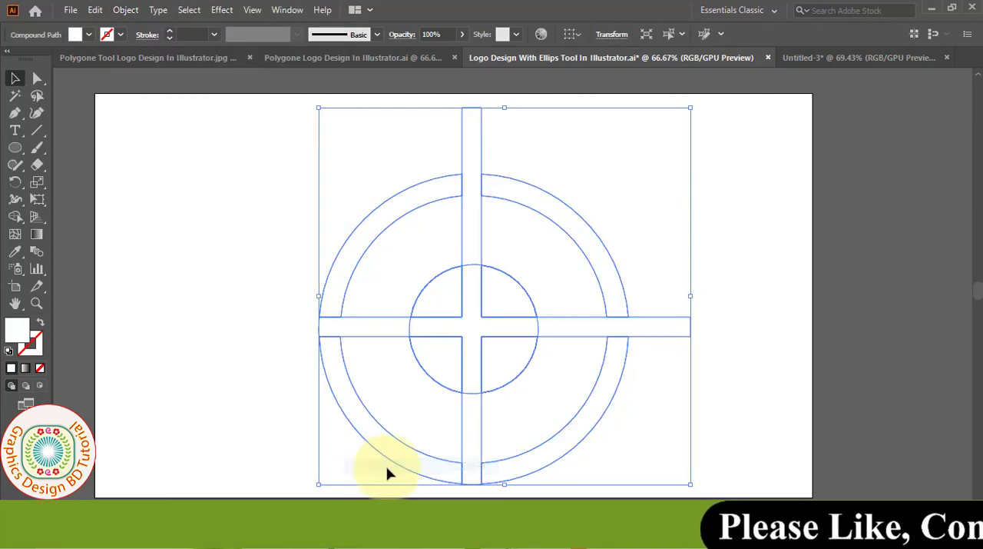
pyautogui.click(90, 34)
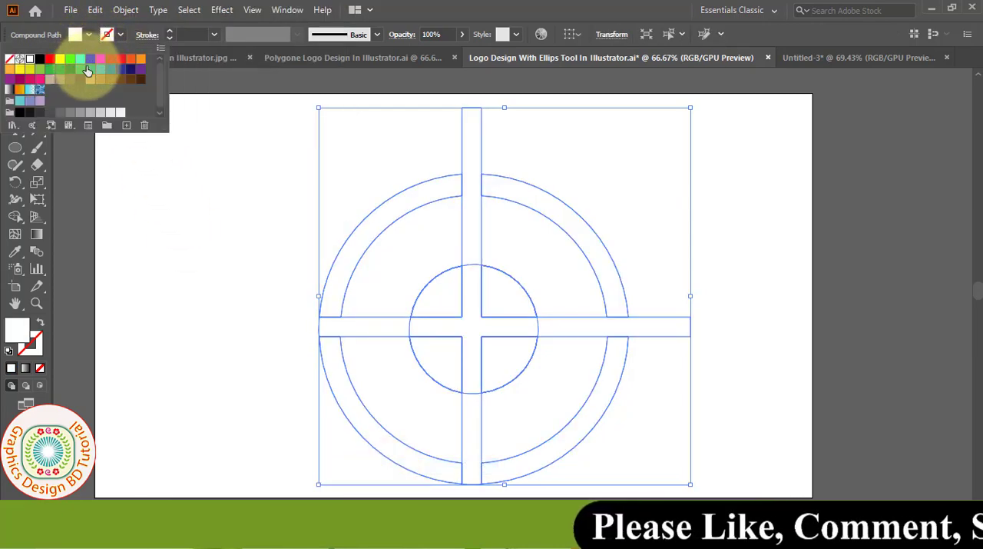
pyautogui.click(111, 70)
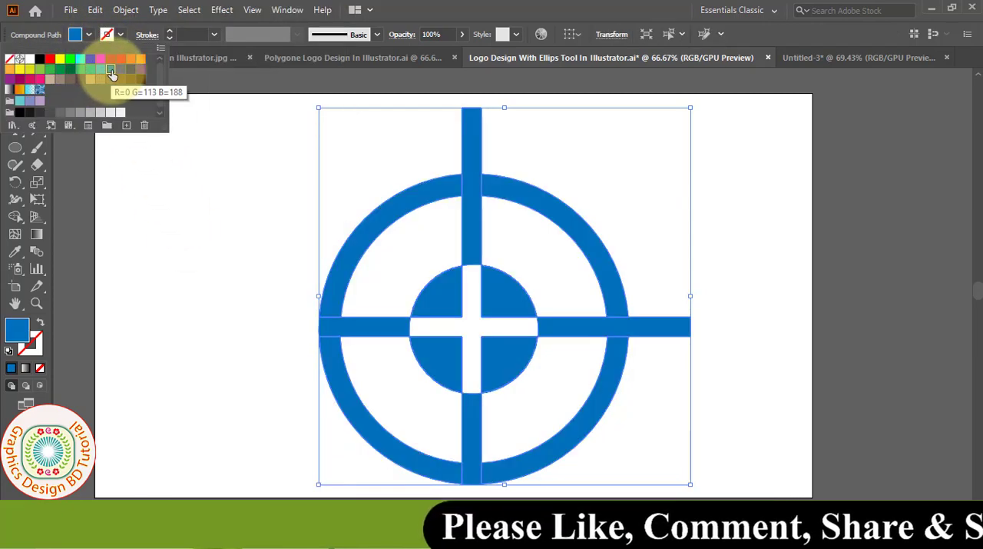
pyautogui.click(264, 246)
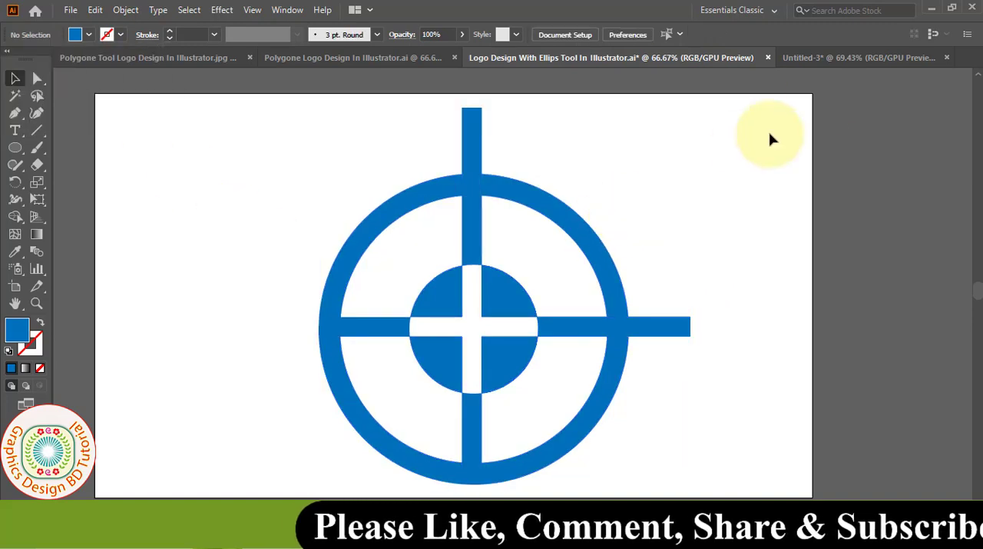
# - Copy the wood plank image from the Untitled-3 document and paste it behind the blue target in the logo document
pyautogui.click(835, 57)
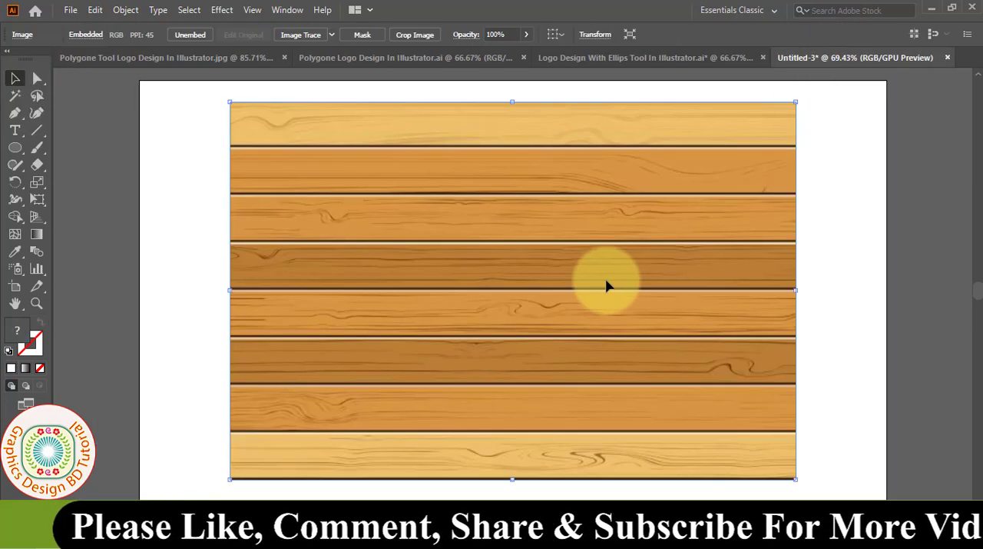
pyautogui.click(95, 10)
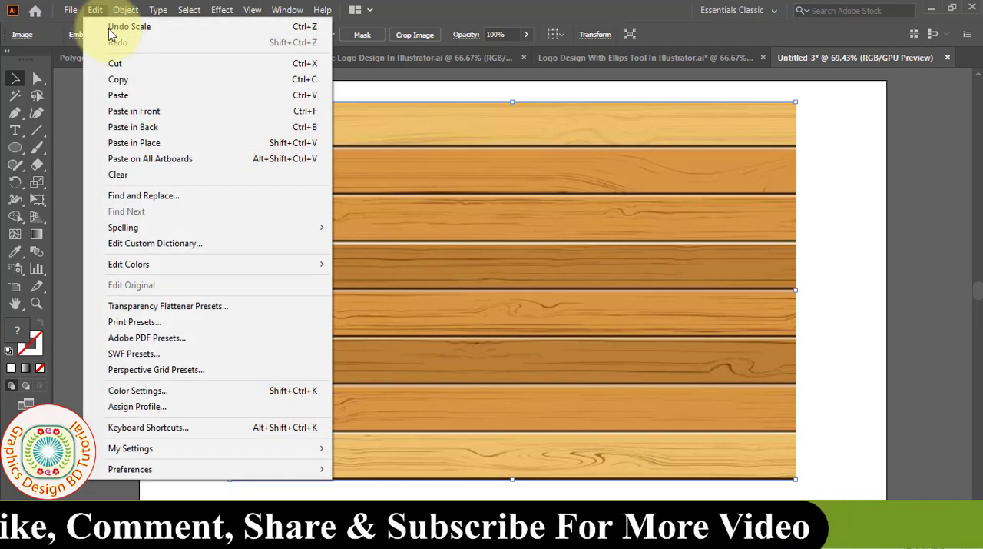
pyautogui.click(121, 80)
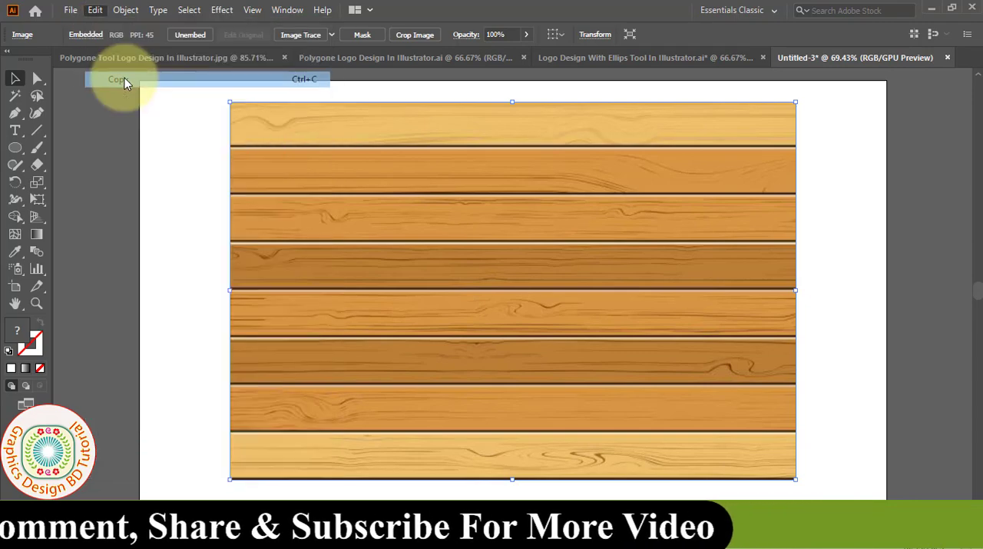
pyautogui.click(592, 56)
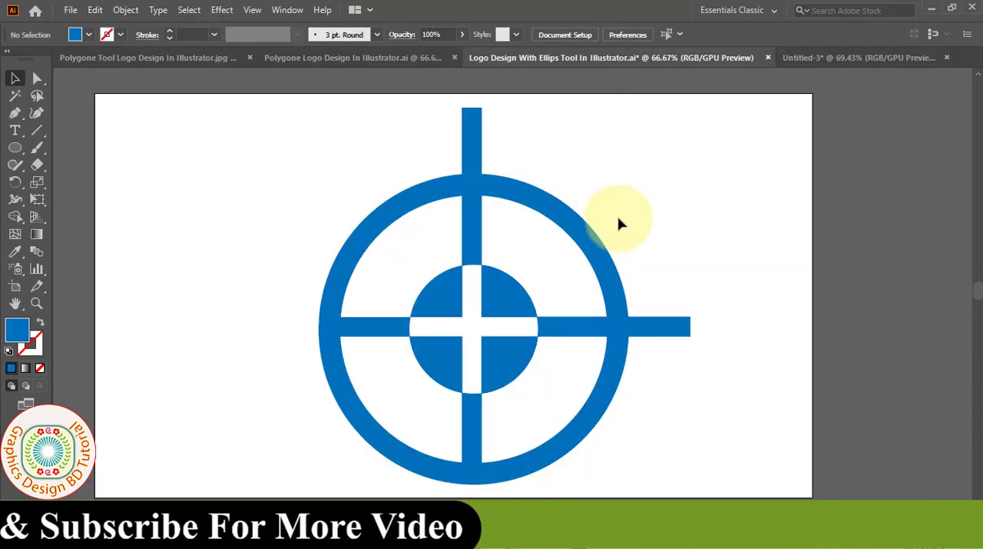
pyautogui.click(95, 10)
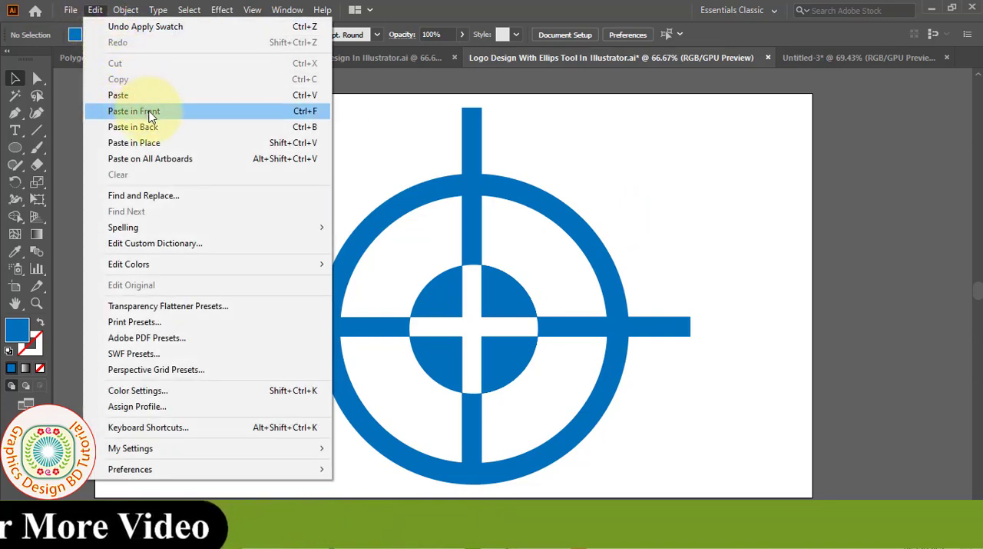
pyautogui.click(154, 128)
pyautogui.click(753, 384)
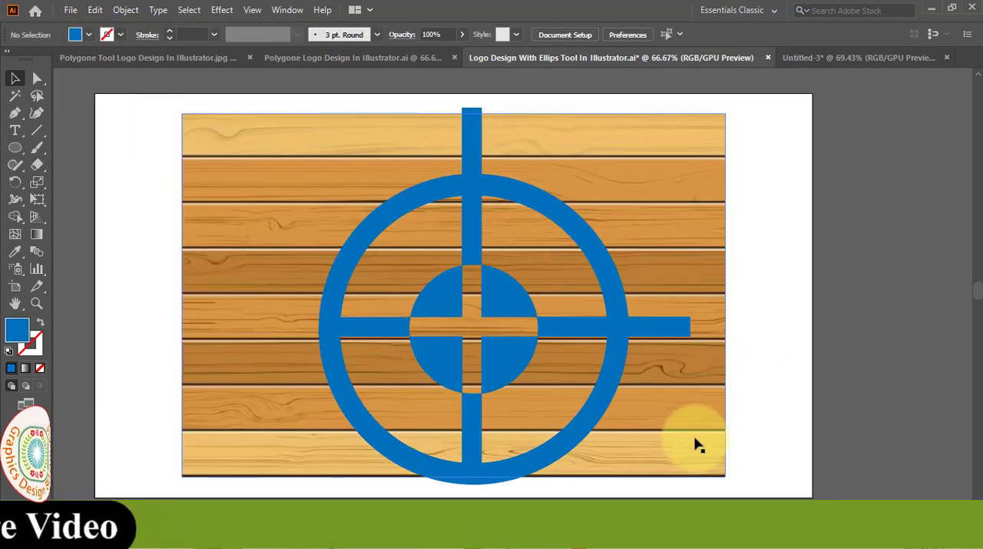
# - Enlarge the wood image to about 1034 × 689 px so it covers the target, and clip it to the target shape with a clipping mask
pyautogui.click(699, 449)
pyautogui.moveTo(725, 476); pyautogui.dragTo(743, 487)
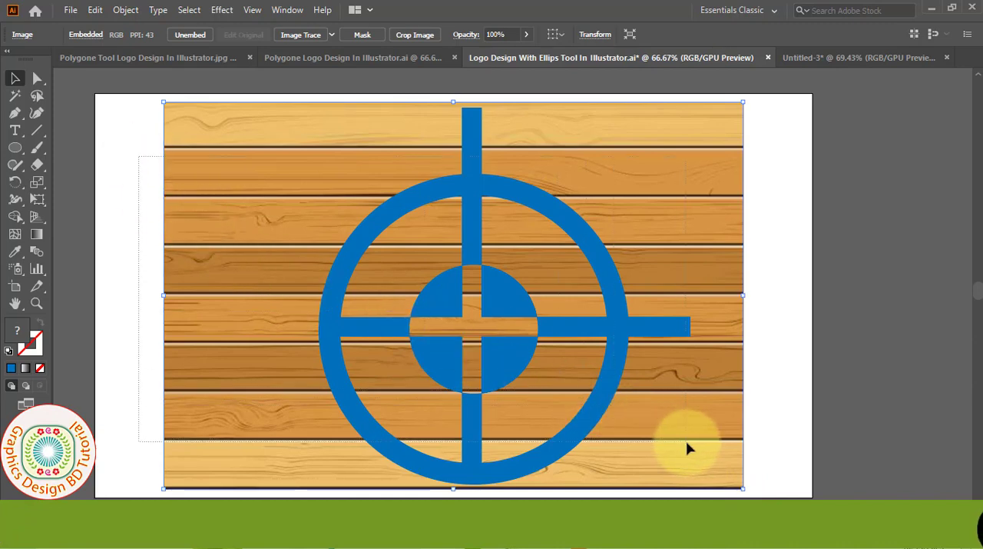
pyautogui.hotkey('ctrl', 'a')
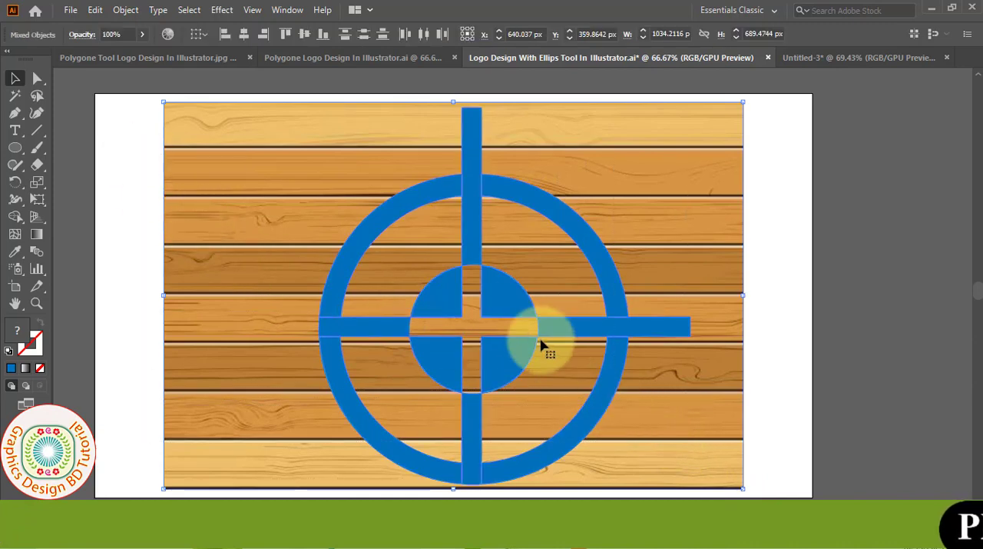
pyautogui.rightClick(501, 313)
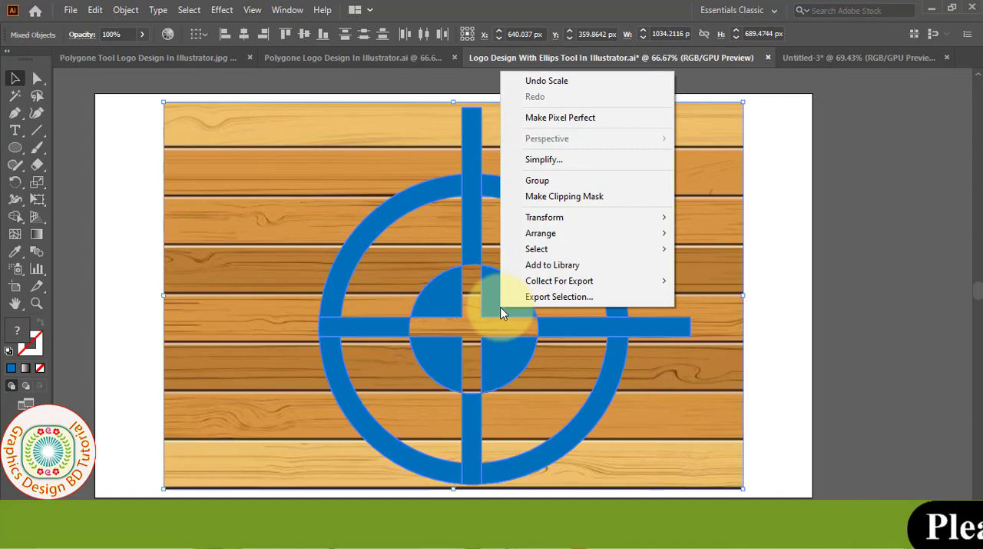
pyautogui.click(556, 196)
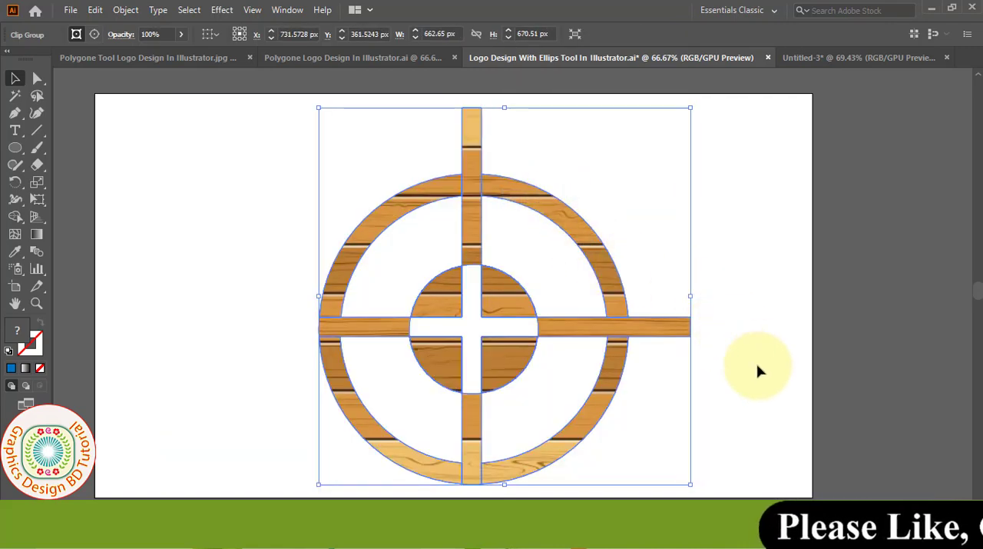
# - Apply a black Multiply drop shadow to the wooden target with 75% opacity, 7 px X and Y offsets, and 8 px blur
pyautogui.click(225, 12)
pyautogui.moveTo(361, 179)
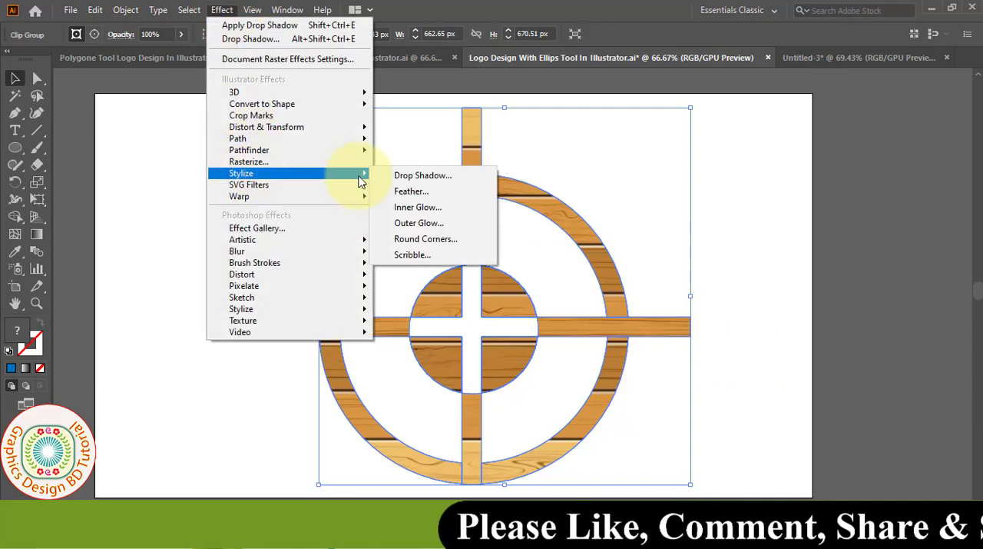
pyautogui.click(411, 176)
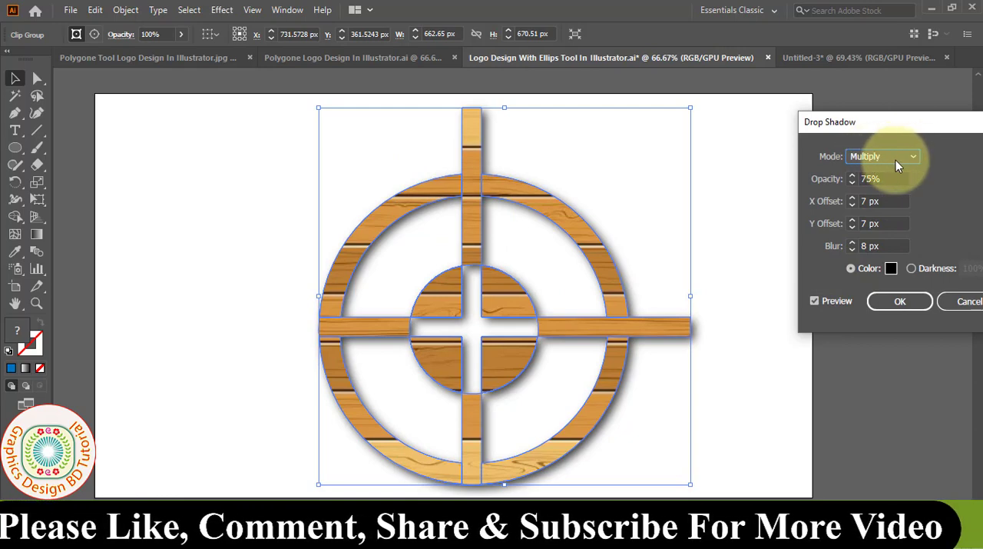
pyautogui.click(876, 180)
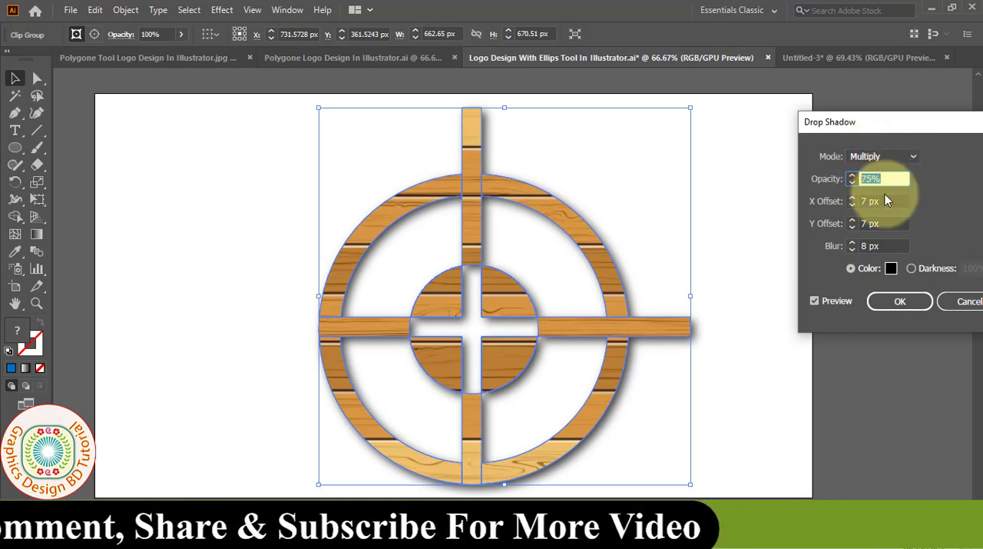
pyautogui.click(876, 201)
pyautogui.click(875, 224)
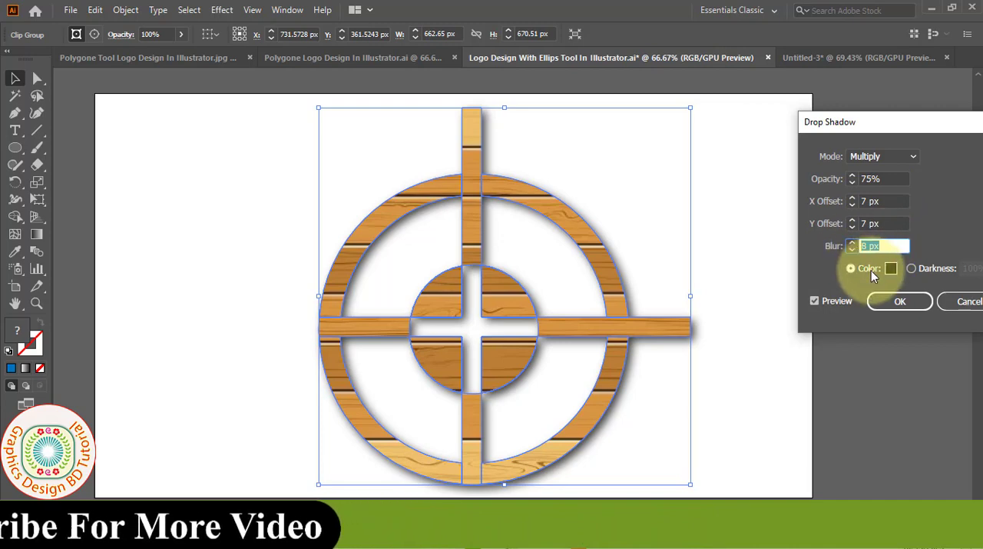
pyautogui.click(896, 306)
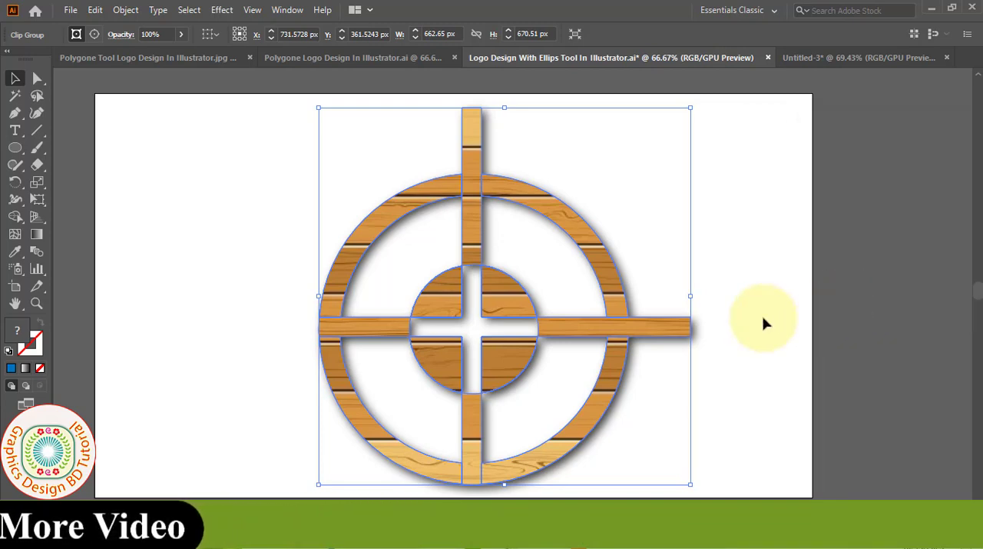
# - Deselect the finished wooden target and save the logo document
pyautogui.click(762, 315)
pyautogui.click(70, 10)
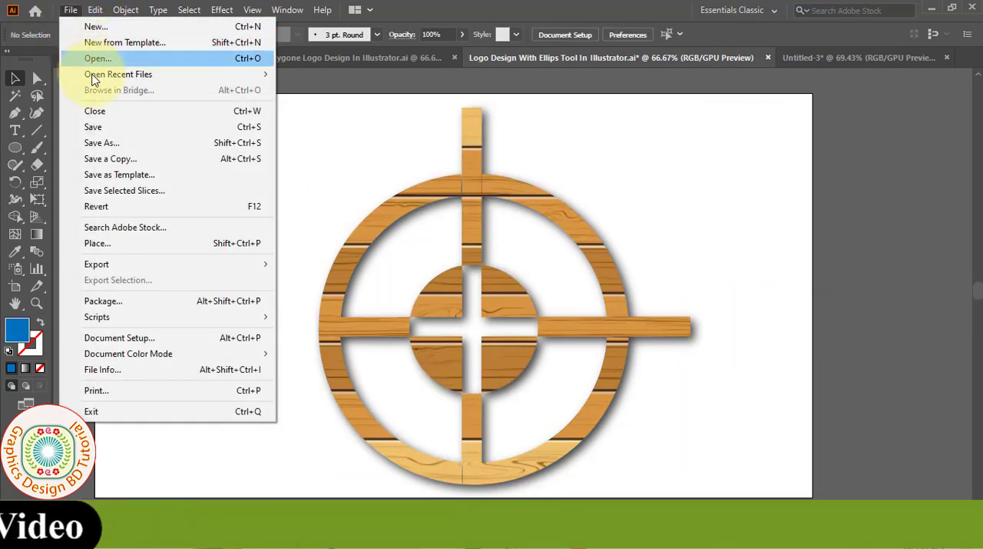
pyautogui.click(94, 128)
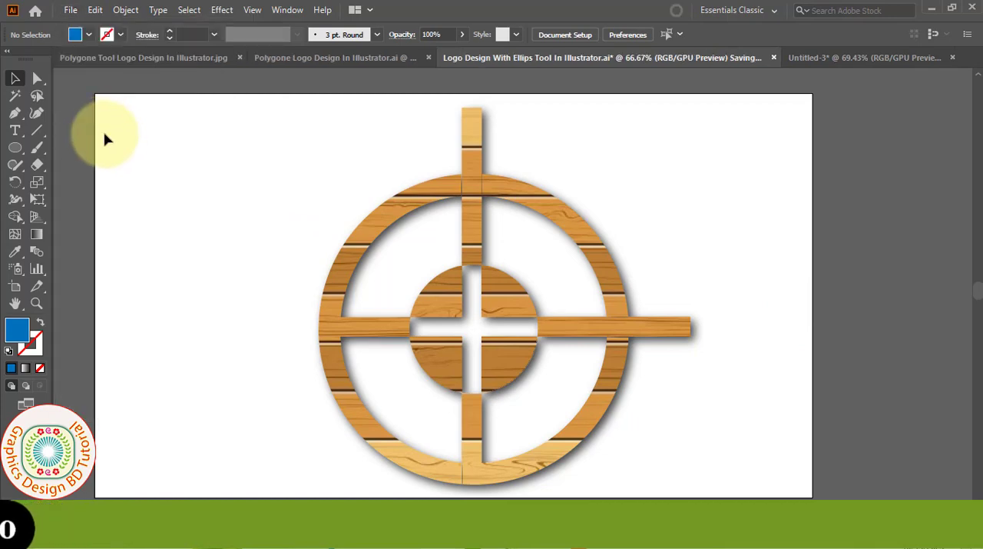